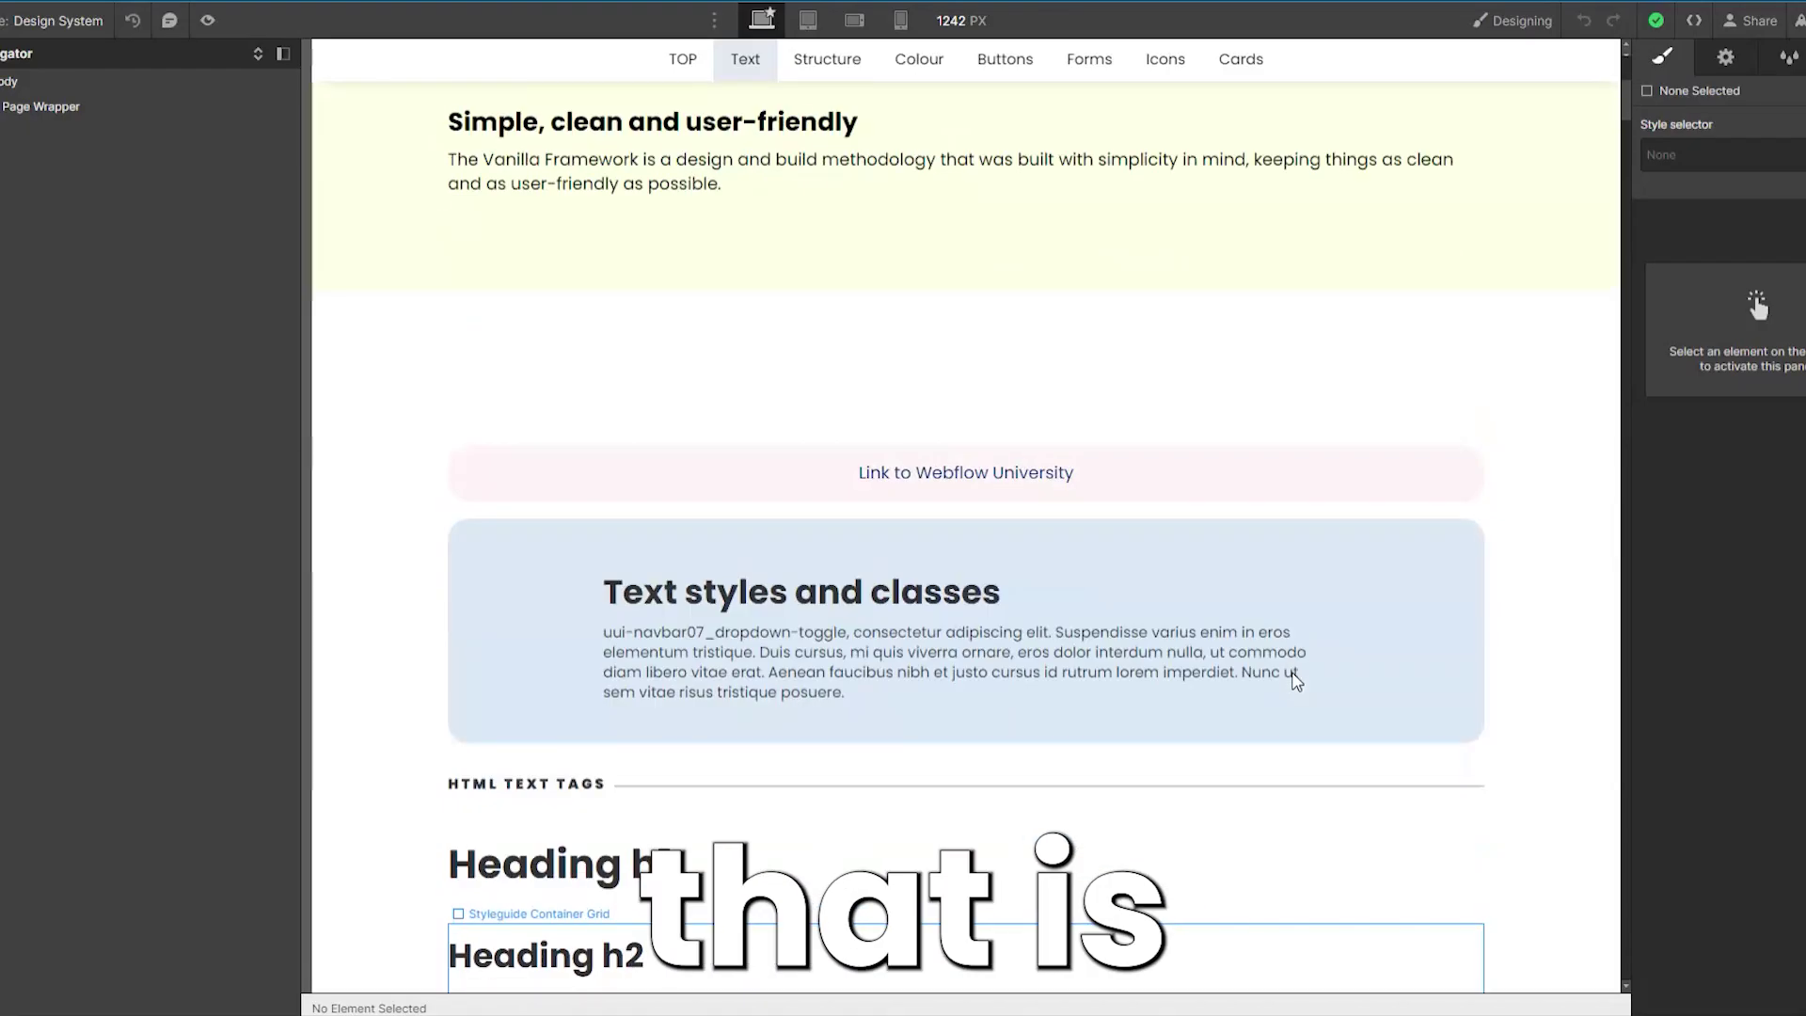
{"action": "scroll", "coordinate": [1294, 680], "scroll_direction": "down", "scroll_amount": 5}
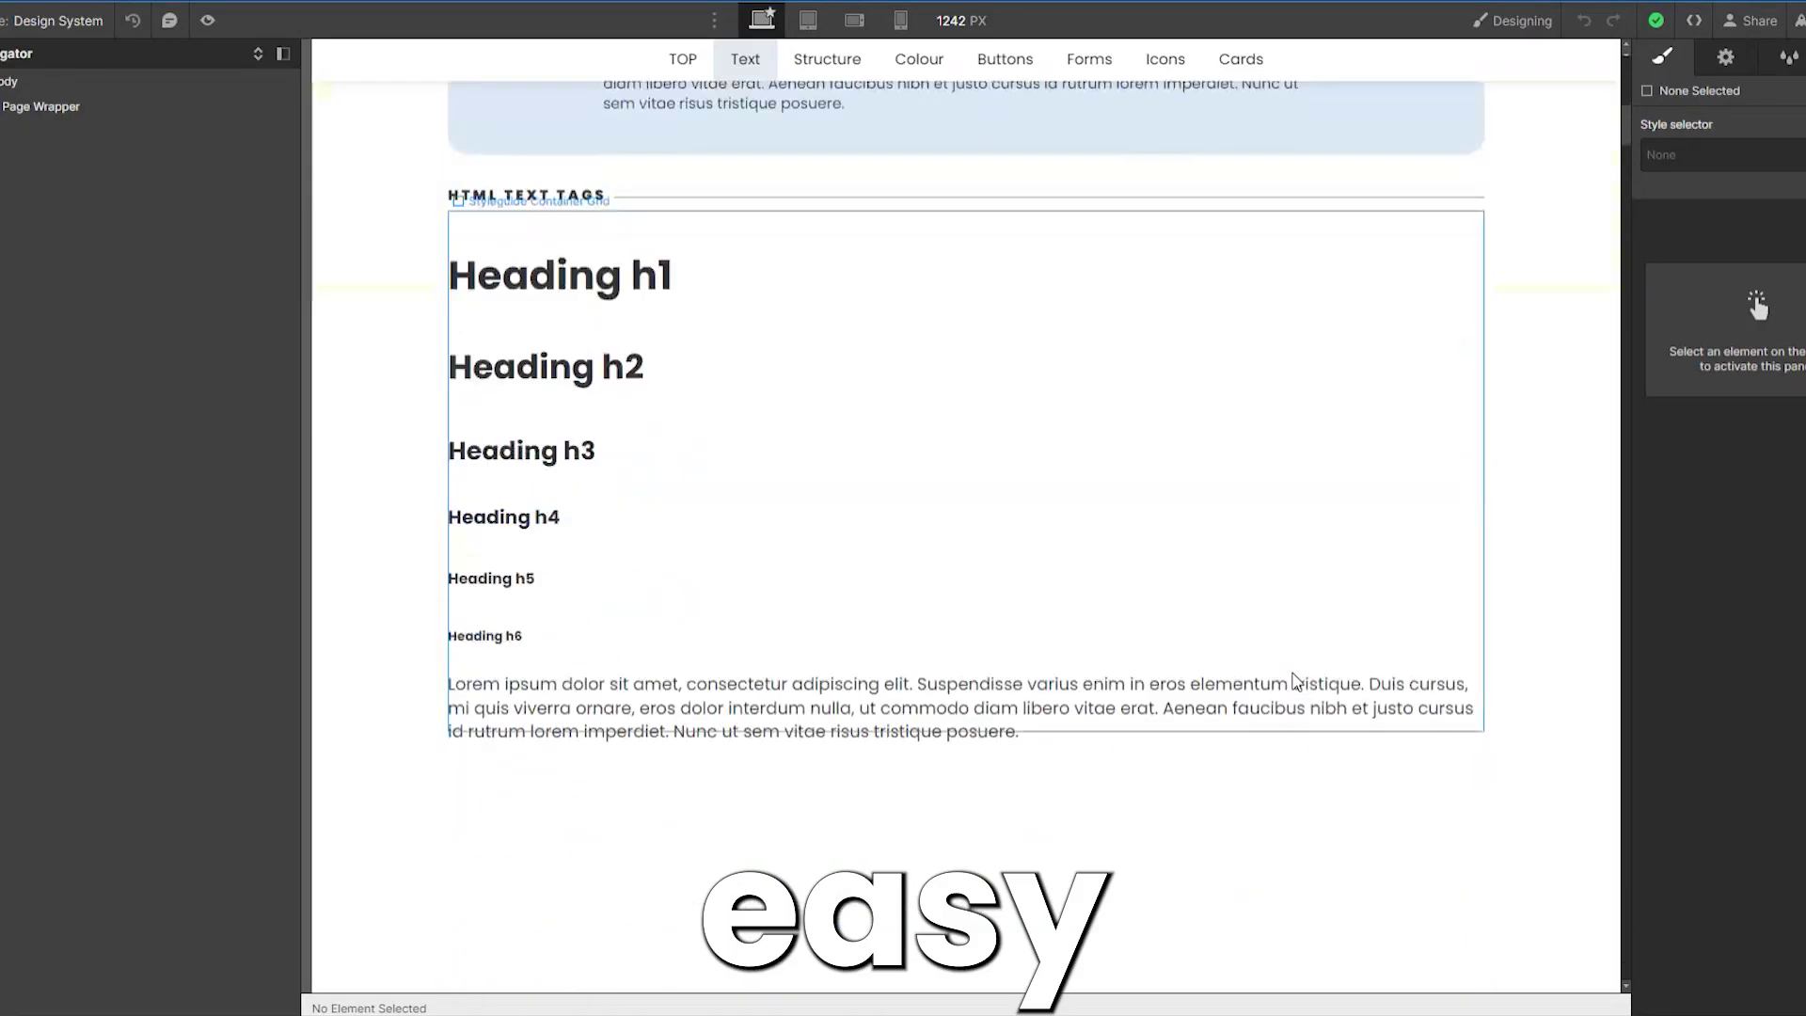
{"action": "scroll", "coordinate": [1604, 713], "scroll_direction": "down", "scroll_amount": 3}
{"action": "scroll", "coordinate": [1594, 712], "scroll_direction": "down", "scroll_amount": 4}
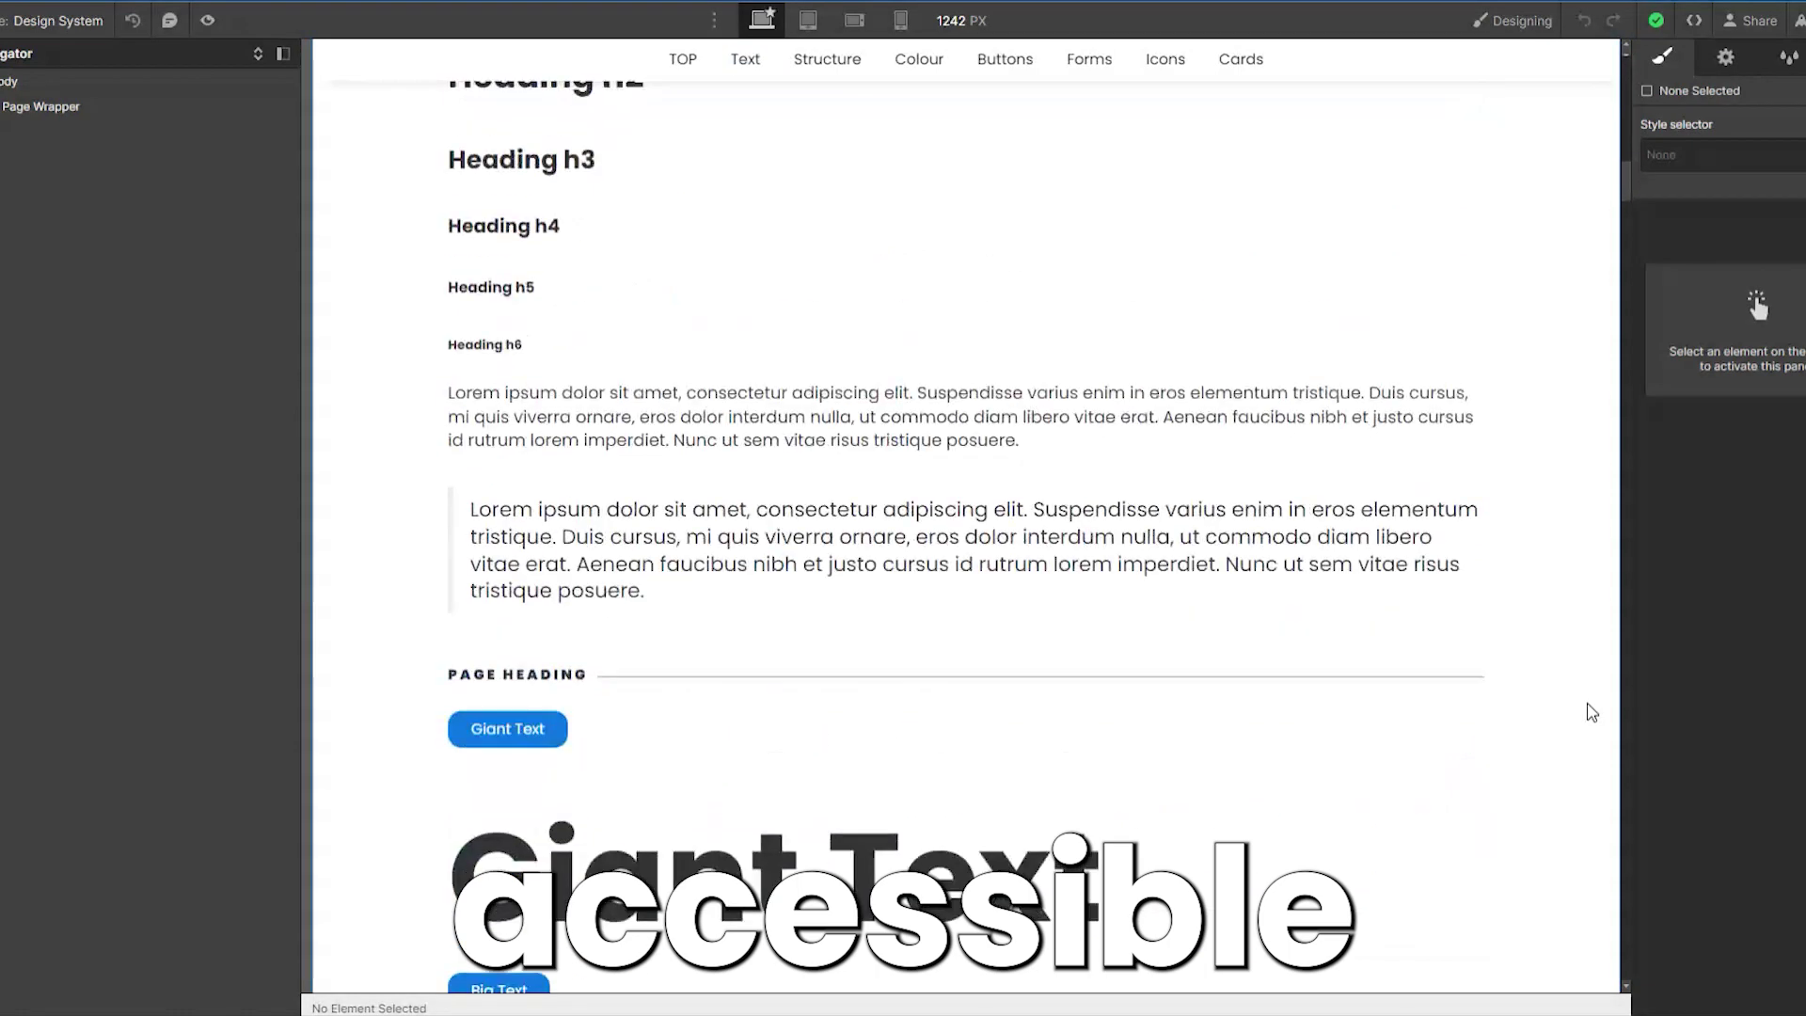
{"action": "scroll", "coordinate": [1592, 713], "scroll_direction": "down", "scroll_amount": 4}
{"action": "scroll", "coordinate": [1593, 713], "scroll_direction": "down", "scroll_amount": 5}
{"action": "scroll", "coordinate": [1592, 713], "scroll_direction": "down", "scroll_amount": 4}
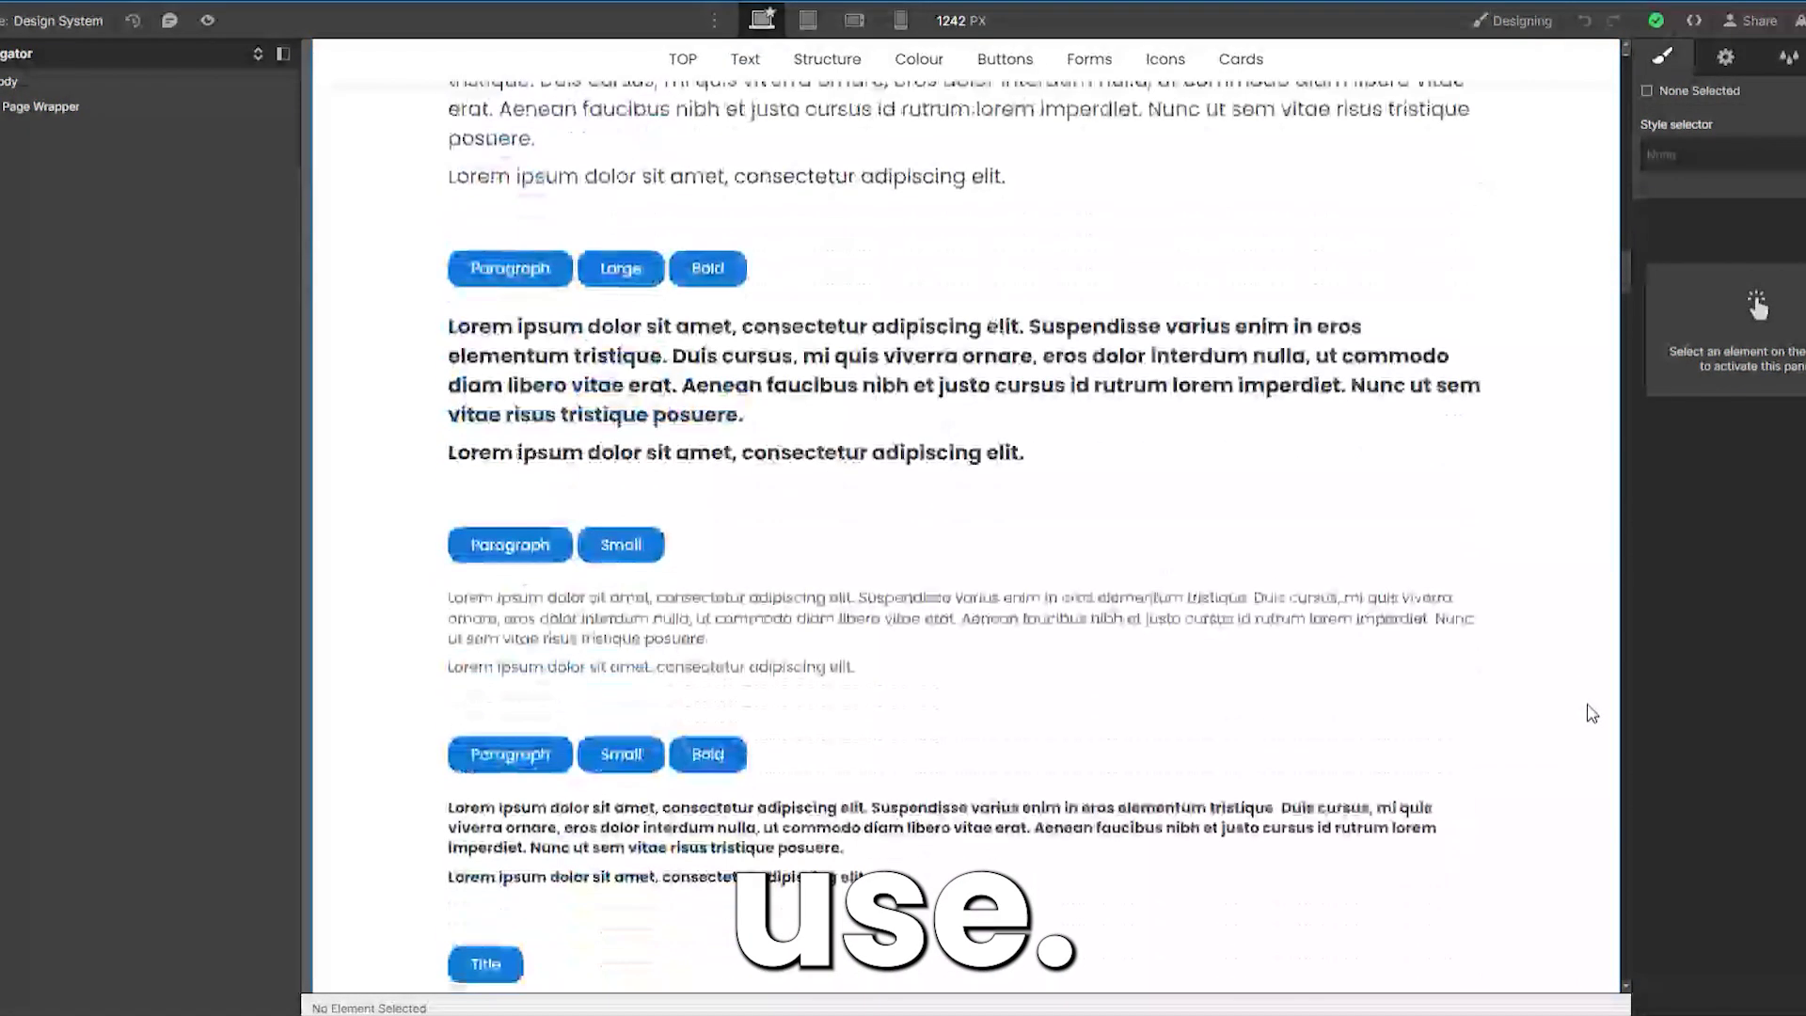
{"action": "scroll", "coordinate": [1593, 712], "scroll_direction": "down", "scroll_amount": 4}
{"action": "scroll", "coordinate": [1592, 713], "scroll_direction": "down", "scroll_amount": 4}
{"action": "scroll", "coordinate": [1592, 713], "scroll_direction": "down", "scroll_amount": 5}
{"action": "scroll", "coordinate": [1592, 713], "scroll_direction": "down", "scroll_amount": 4}
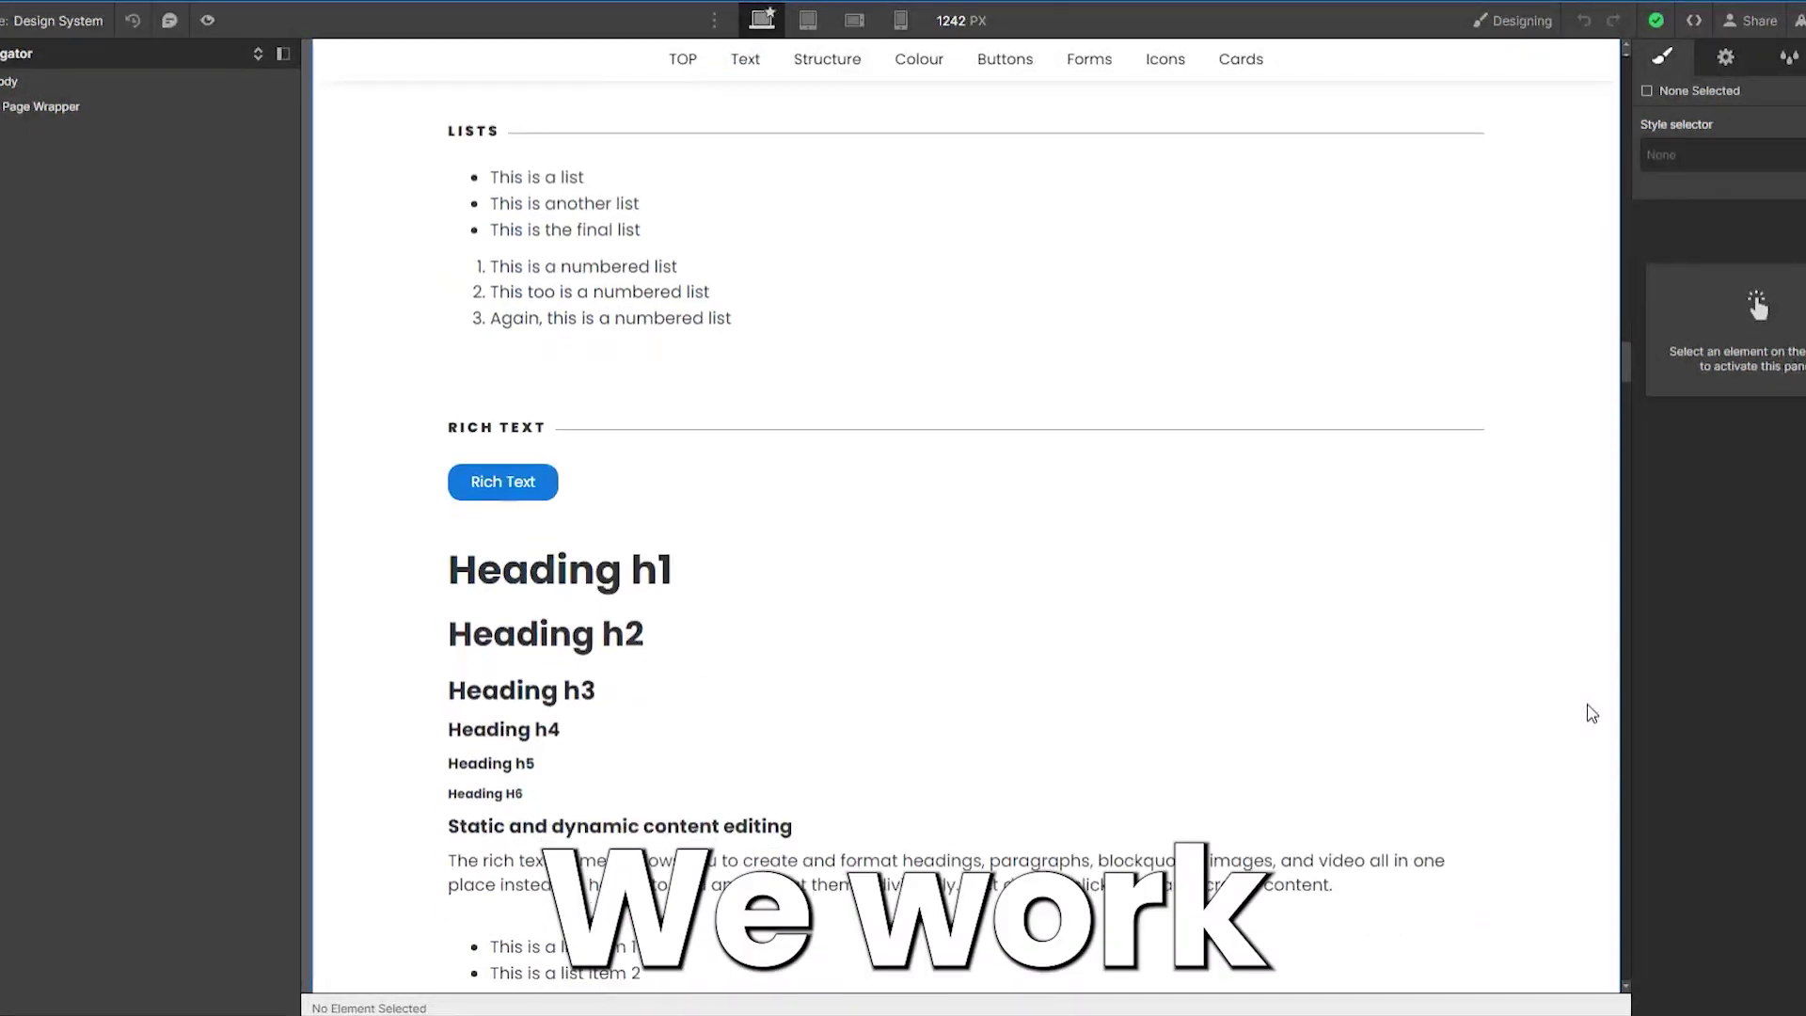
{"action": "scroll", "coordinate": [1592, 713], "scroll_direction": "down", "scroll_amount": 5}
{"action": "scroll", "coordinate": [1591, 713], "scroll_direction": "down", "scroll_amount": 4}
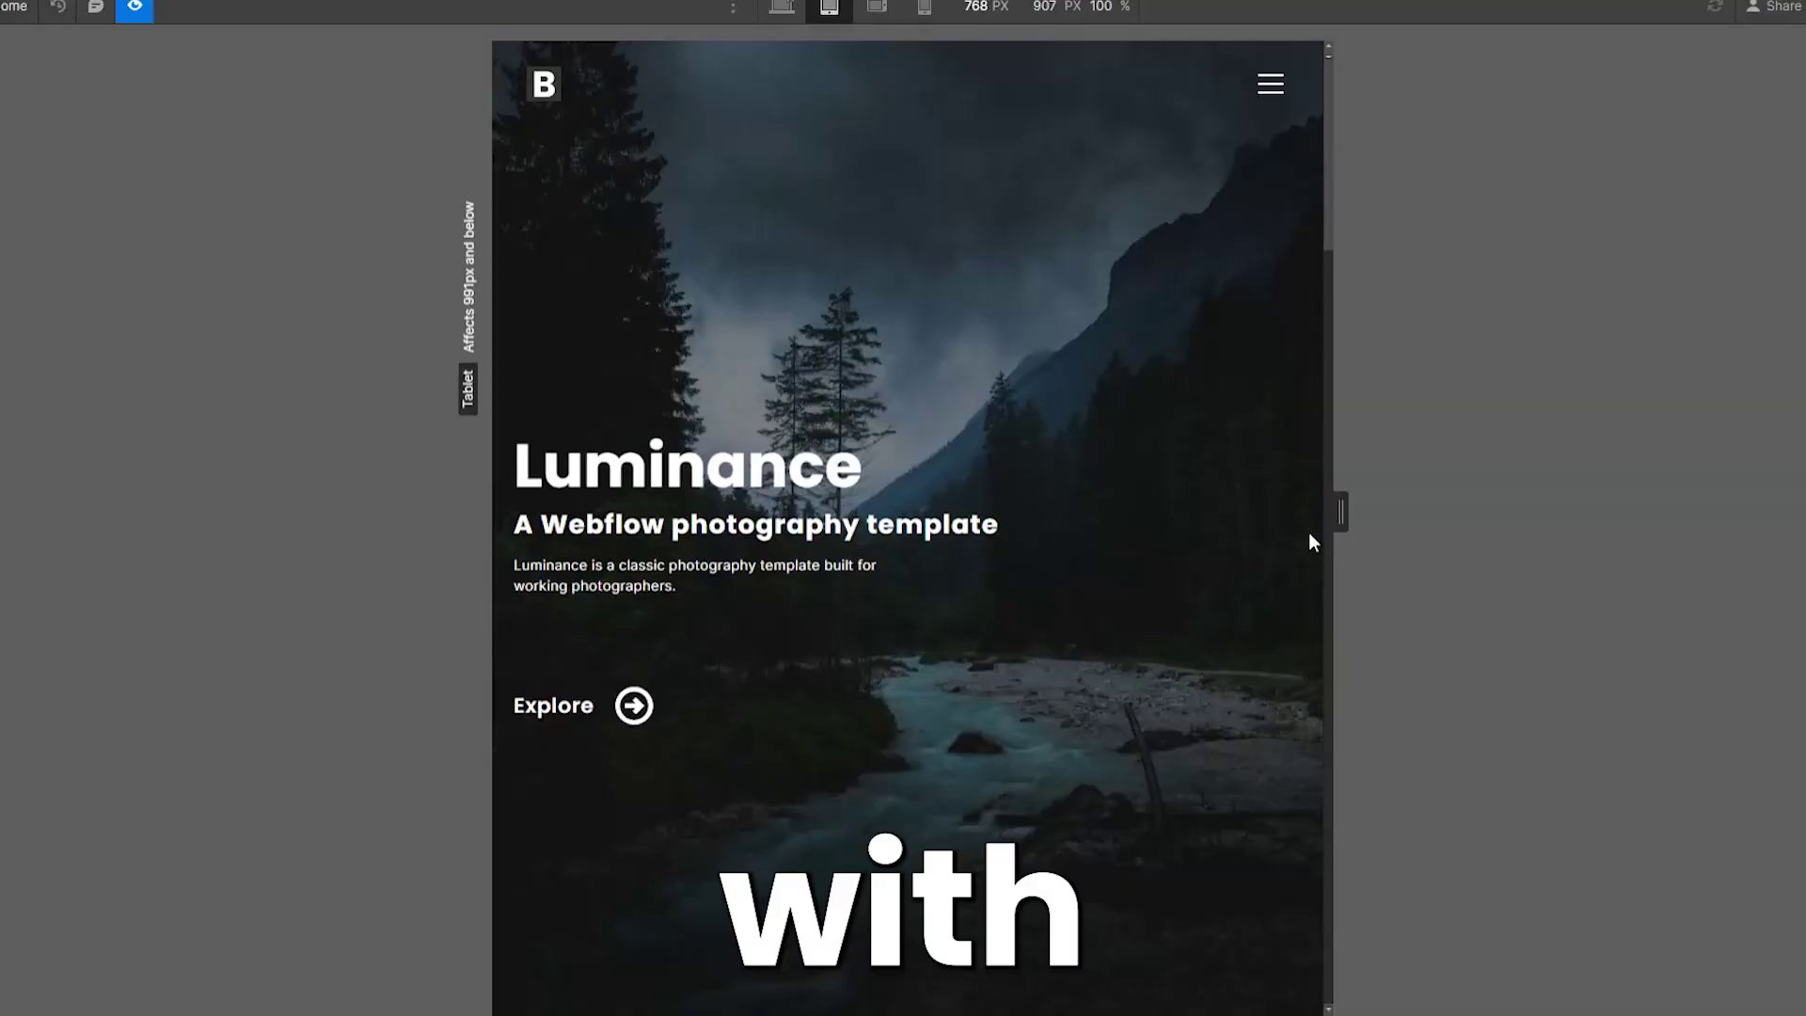
Drag the canvas handle to widen the Luminance home page from 768 px to desktop width
{"action": "mouse_move", "coordinate": [1339, 514]}
{"action": "left_mouse_down"}
{"action": "mouse_move", "coordinate": [1594, 545]}
{"action": "mouse_move", "coordinate": [1115, 483]}
{"action": "left_mouse_up"}
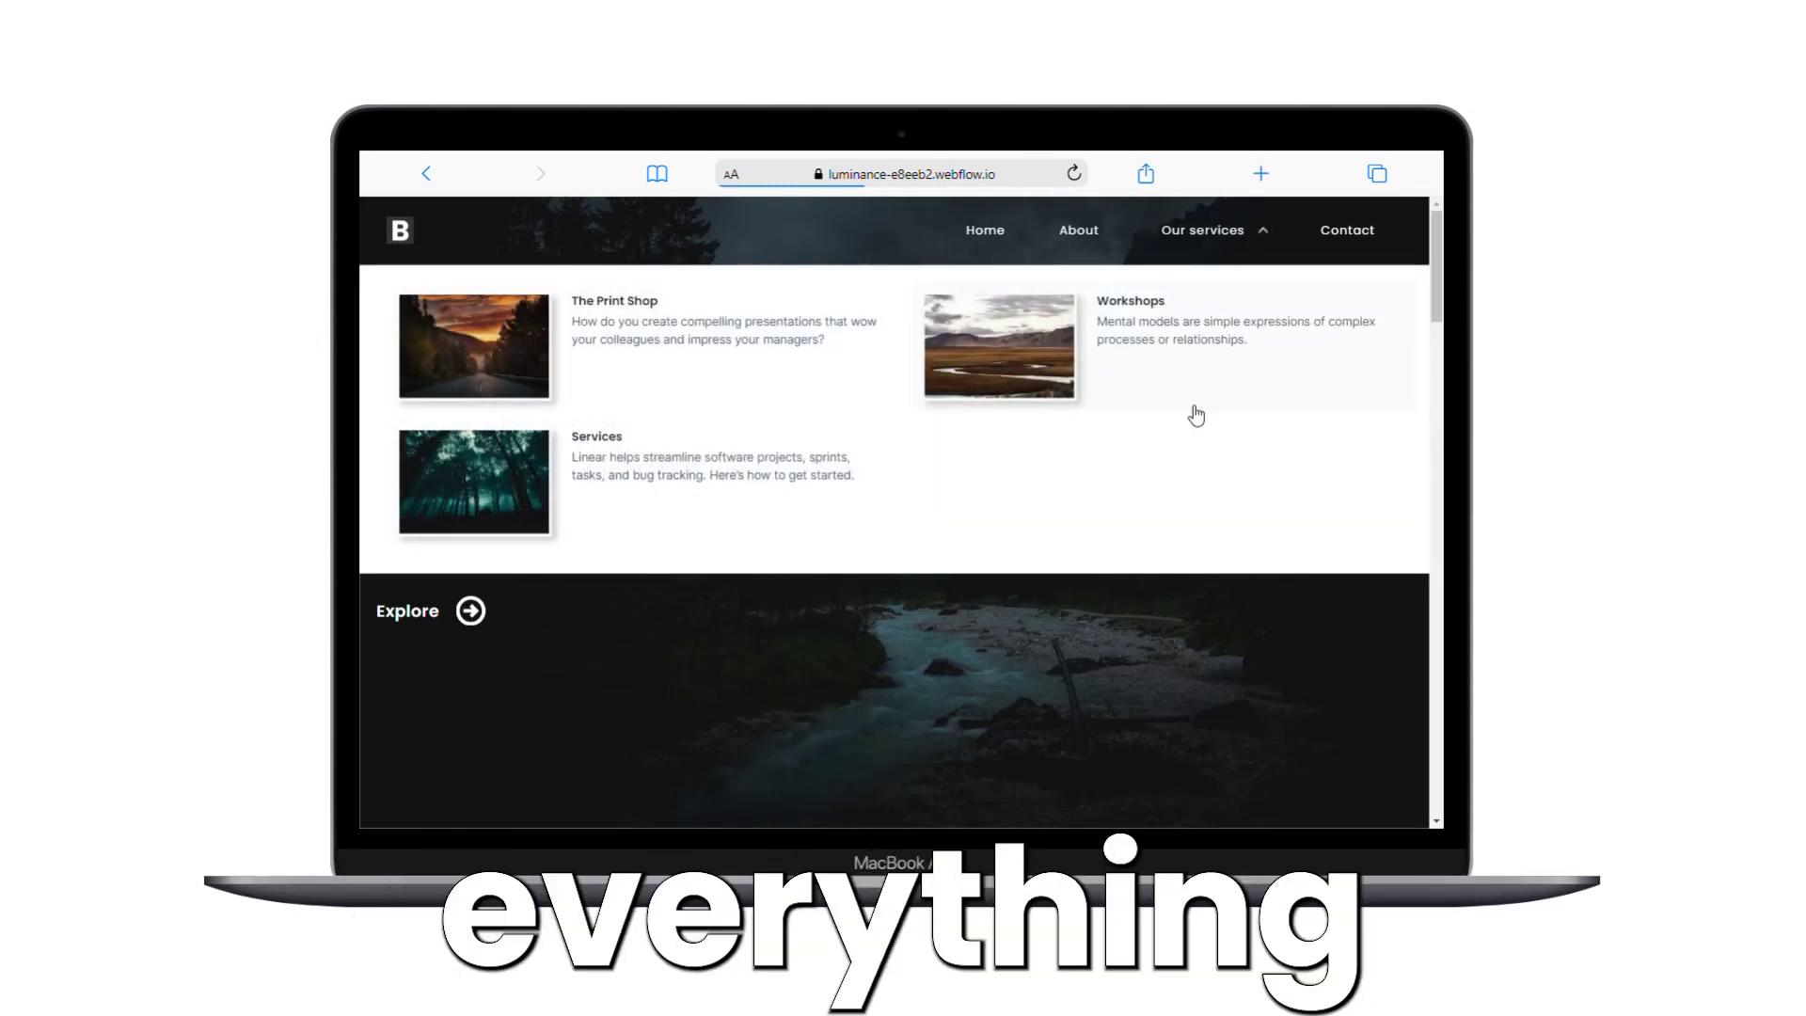
{"action": "scroll", "coordinate": [863, 555], "scroll_direction": "down", "scroll_amount": 5}
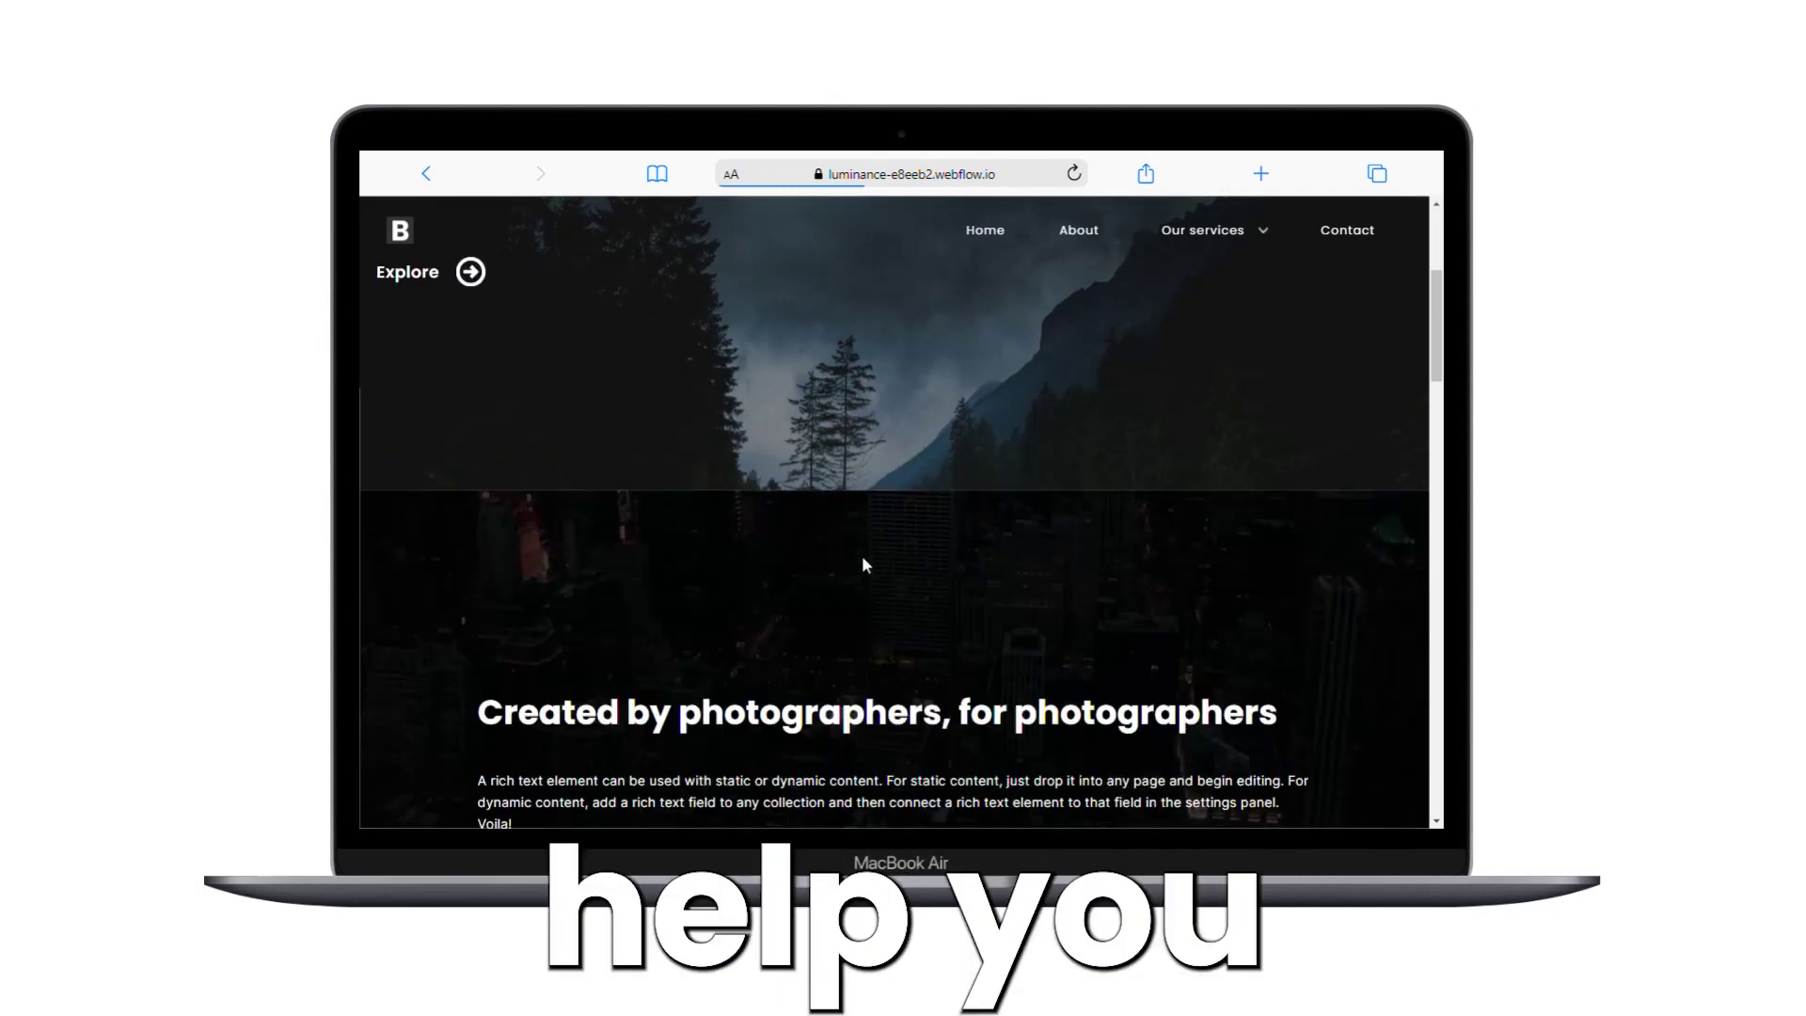
{"action": "scroll", "coordinate": [862, 555], "scroll_direction": "down", "scroll_amount": 5}
{"action": "scroll", "coordinate": [862, 555], "scroll_direction": "down", "scroll_amount": 5}
{"action": "scroll", "coordinate": [862, 554], "scroll_direction": "down", "scroll_amount": 5}
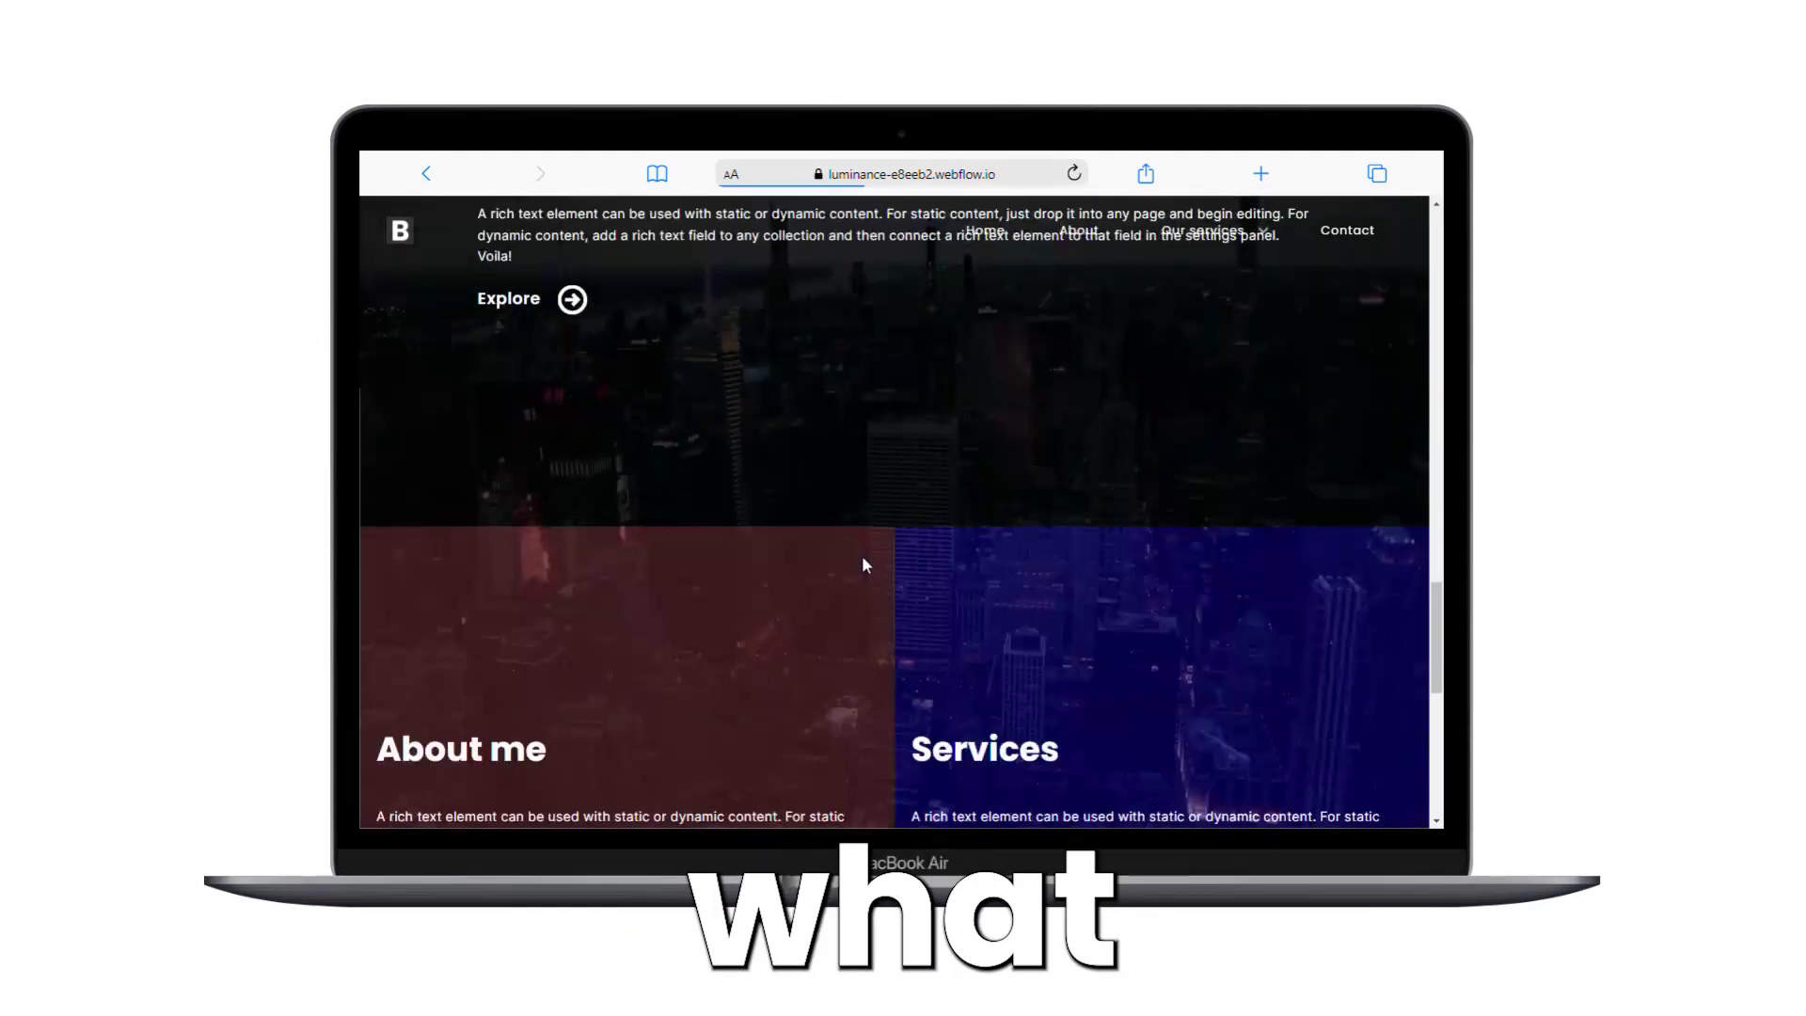
{"action": "scroll", "coordinate": [862, 555], "scroll_direction": "down", "scroll_amount": 5}
{"action": "scroll", "coordinate": [862, 554], "scroll_direction": "down", "scroll_amount": 3}
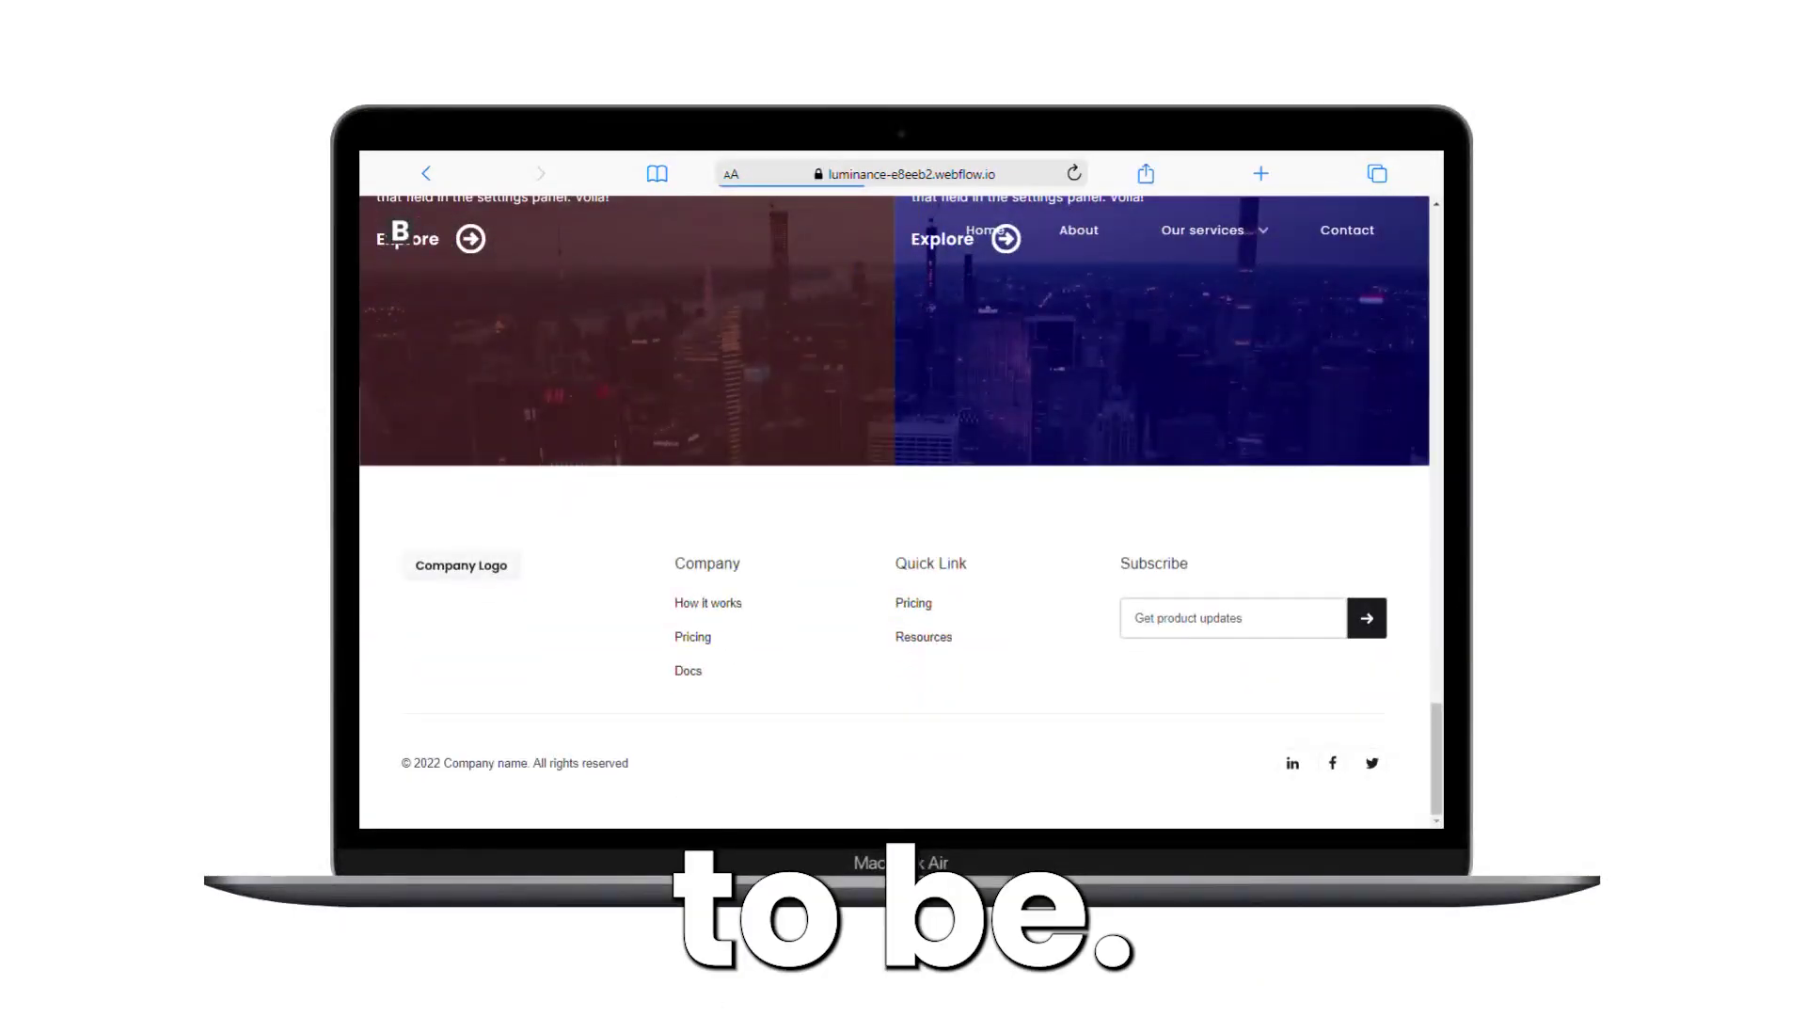